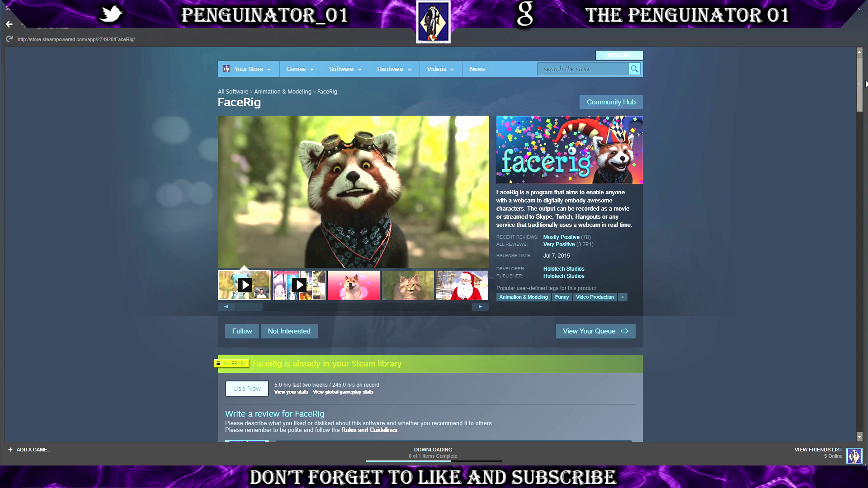
Scroll the FaceRig store page down to its system requirements: Windows 7+, 2 GB RAM, 3 GB storage.
left_click_drag(860, 83, 853, 144)
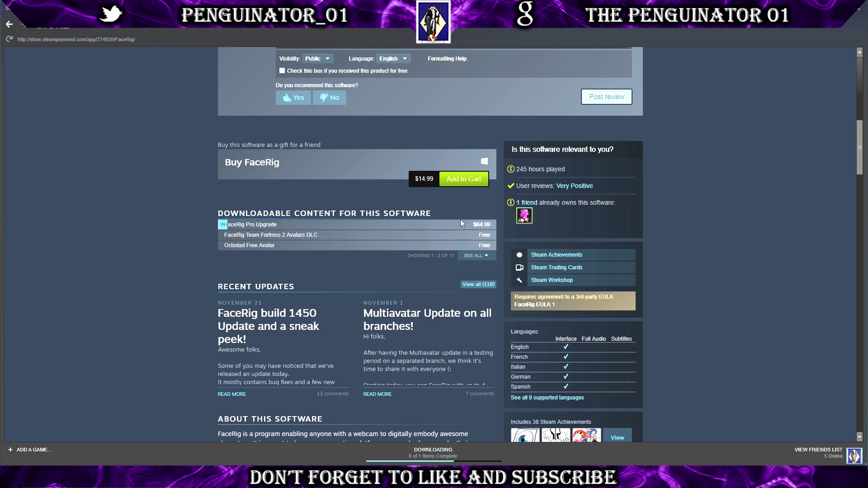
mouse_move(468, 227)
left_click_drag(858, 139, 844, 228)
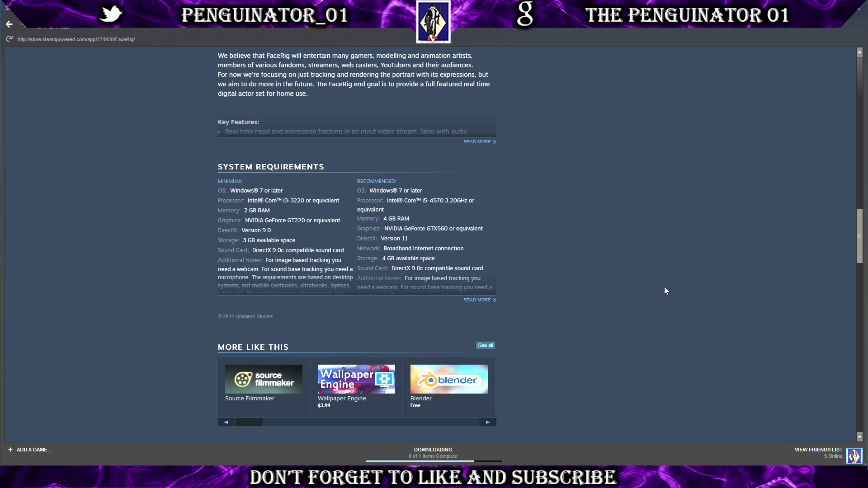
left_click_drag(861, 237, 864, 81)
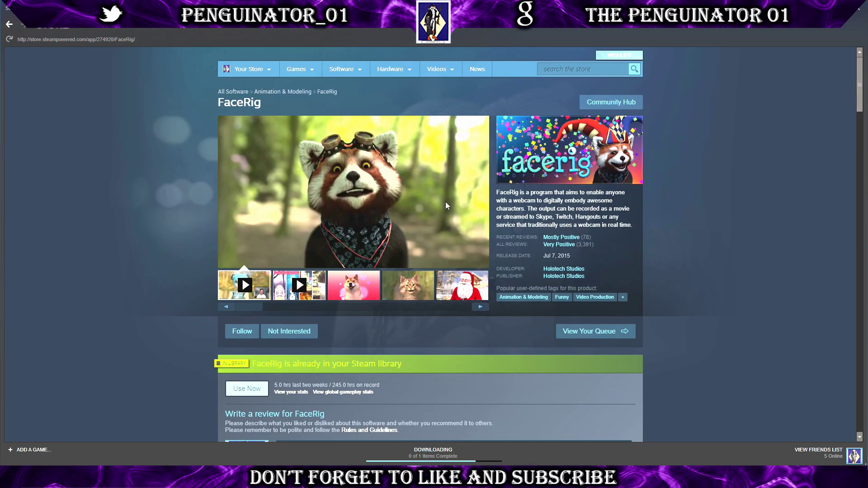
Step through every FaceRig store screenshot, from Shiba dog and cat to the final red panda set.
mouse_move(364, 230)
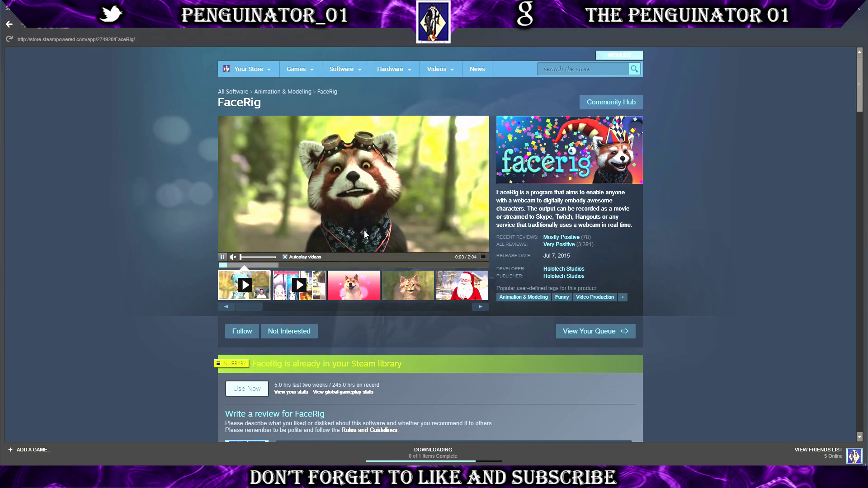
left_click(480, 307)
left_click(480, 308)
left_click(480, 308)
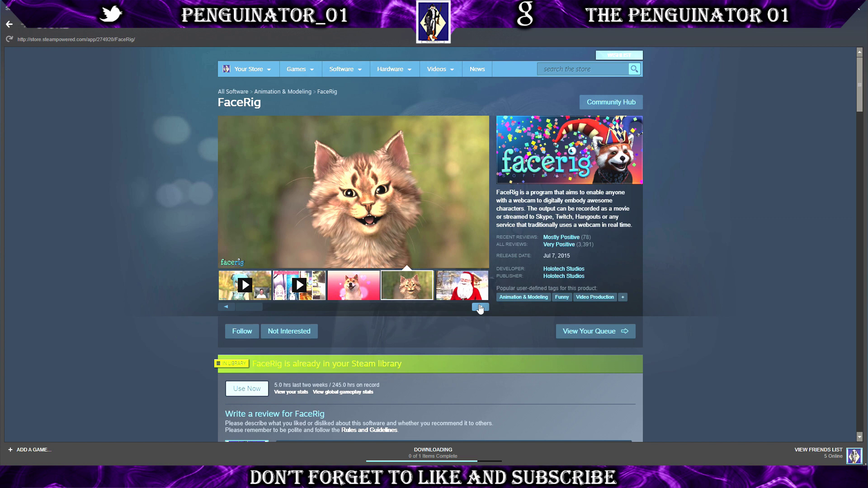
left_click(480, 307)
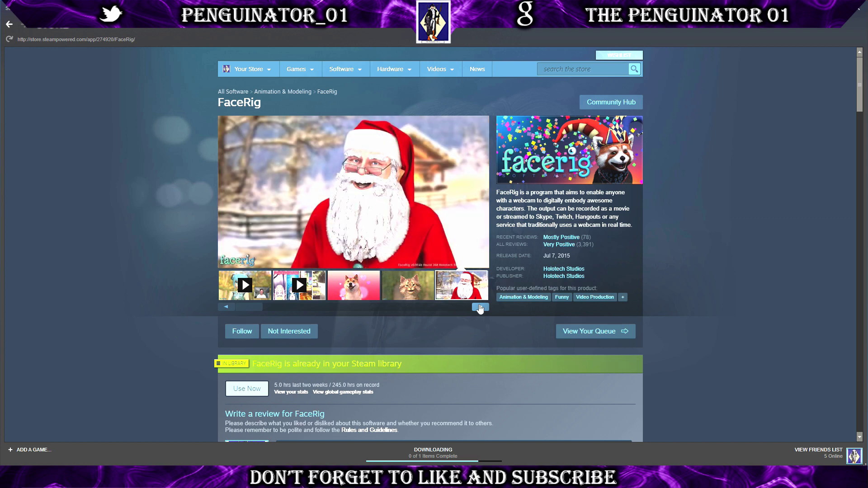
left_click(481, 308)
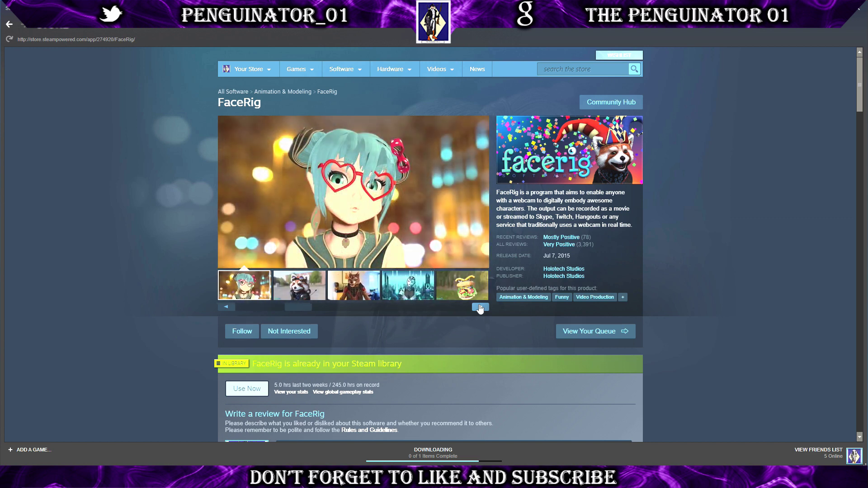
left_click(481, 308)
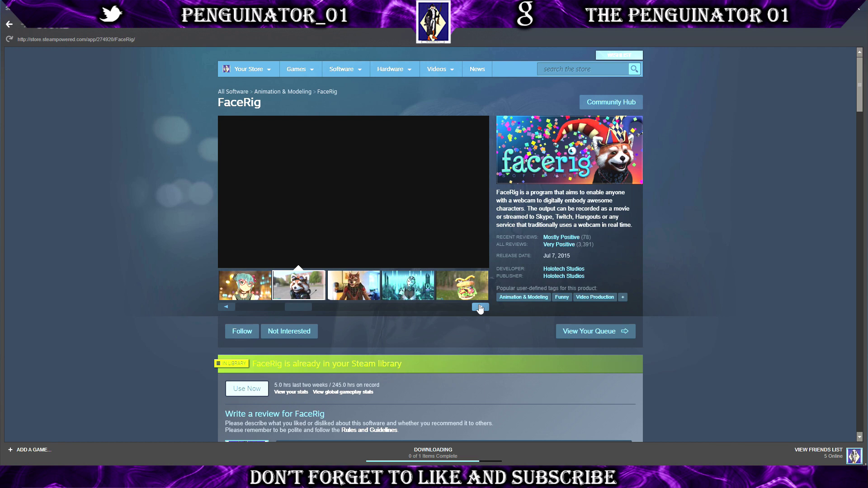
left_click(480, 308)
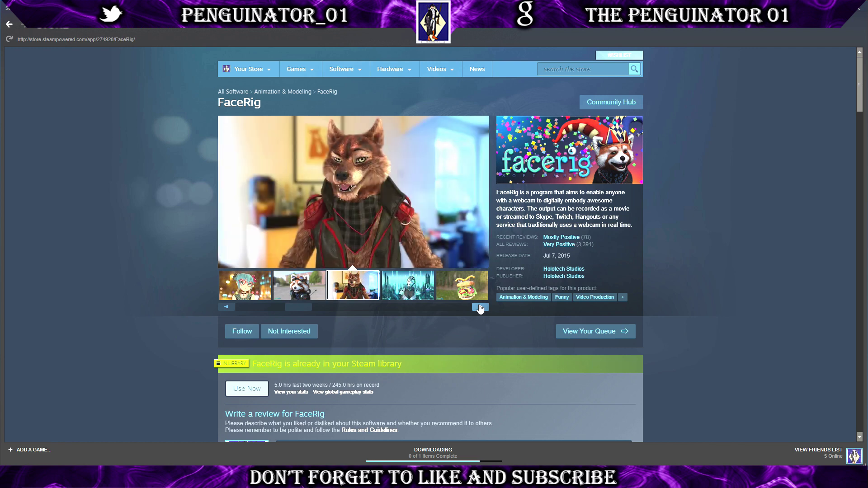
left_click(480, 307)
left_click(480, 307)
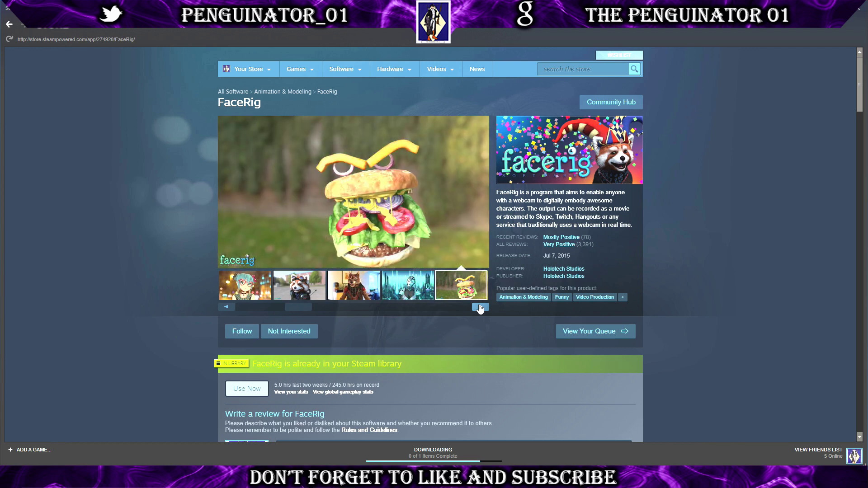
left_click(480, 307)
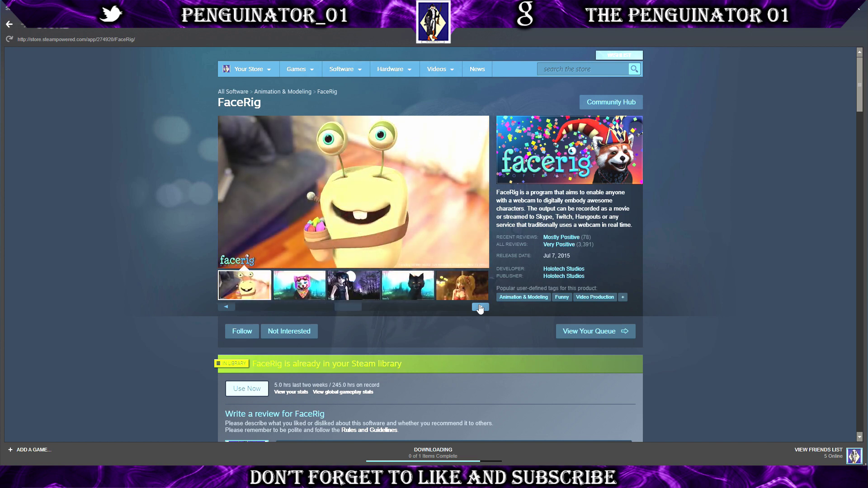
left_click(480, 308)
left_click(480, 307)
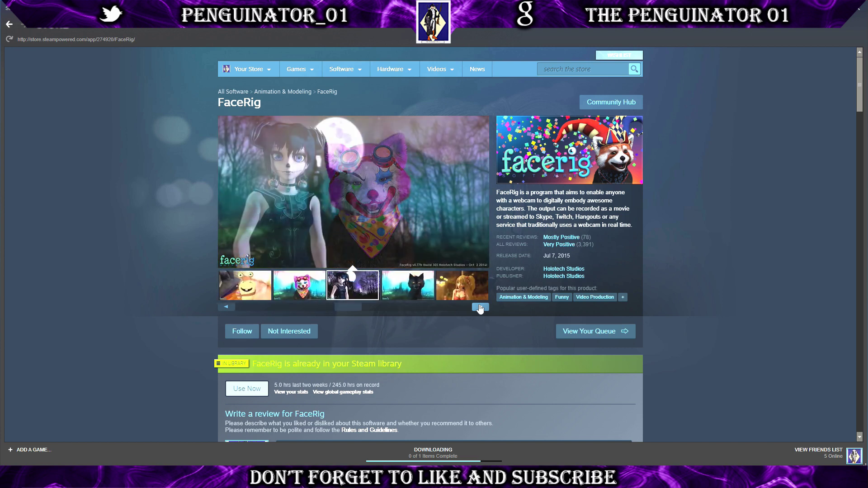
left_click(480, 308)
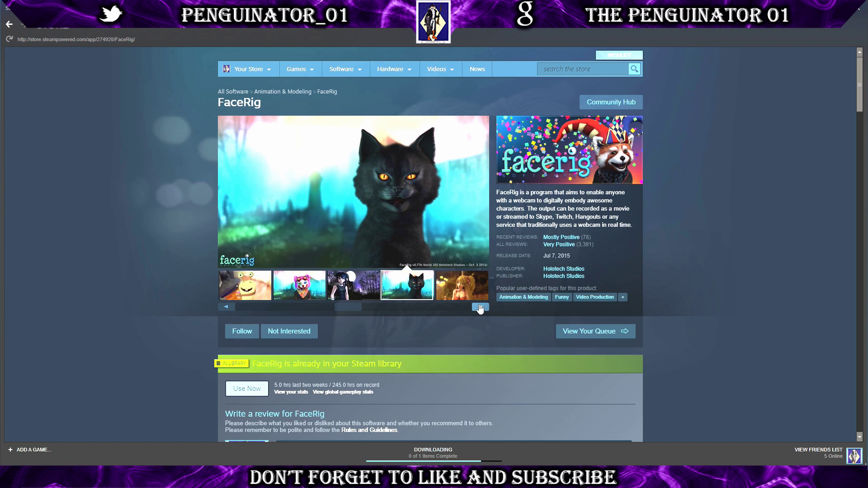
left_click(480, 308)
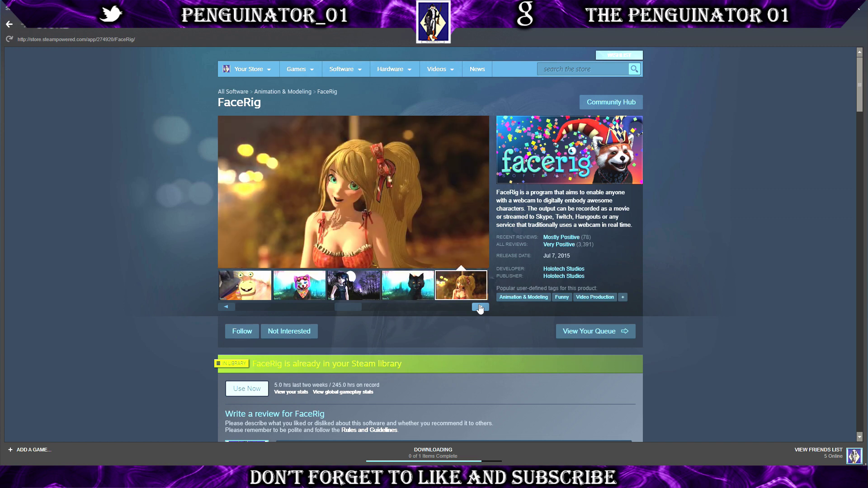
left_click(480, 308)
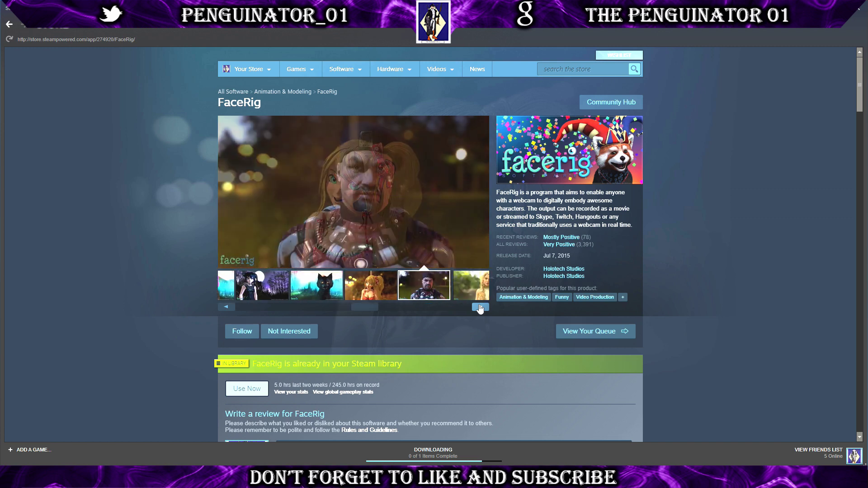
left_click(480, 307)
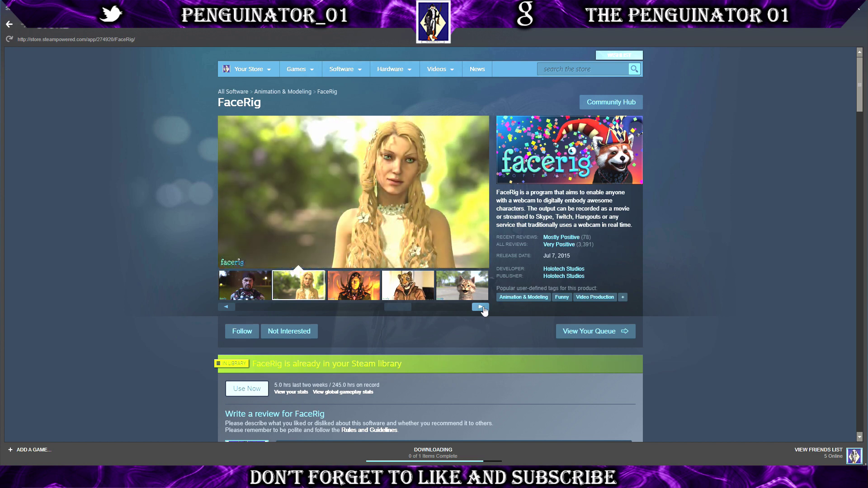
left_click(481, 308)
left_click(481, 308)
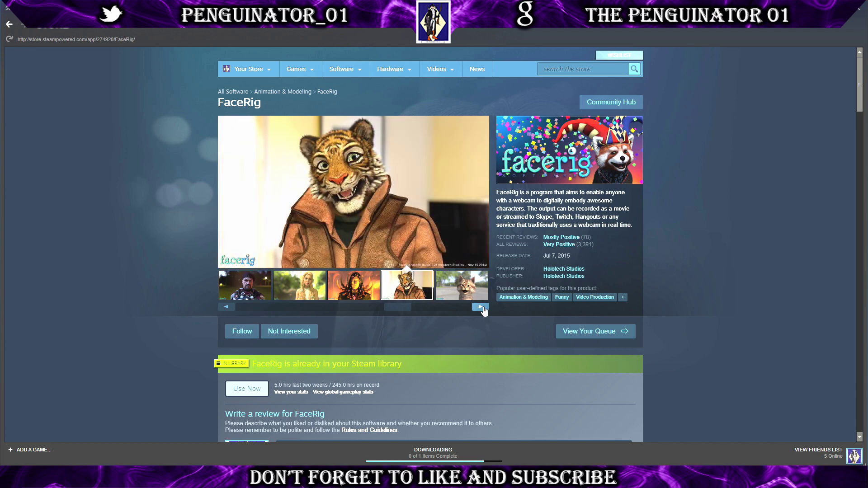
left_click(481, 307)
left_click(481, 308)
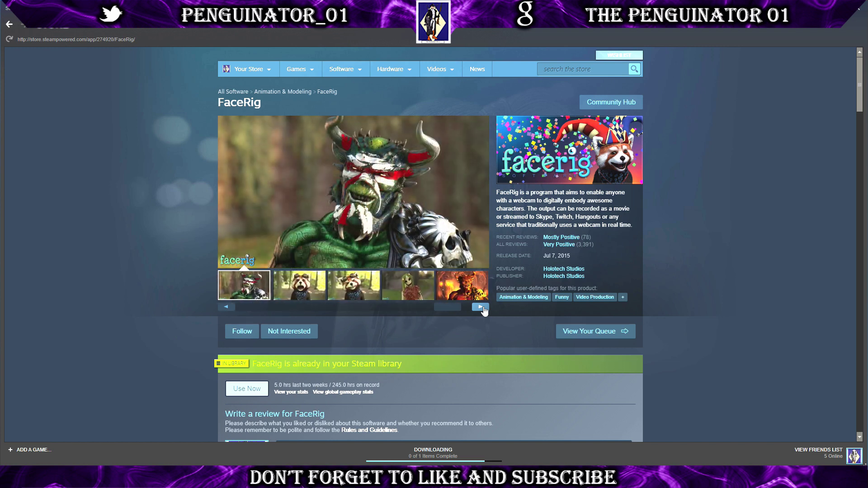
left_click(481, 308)
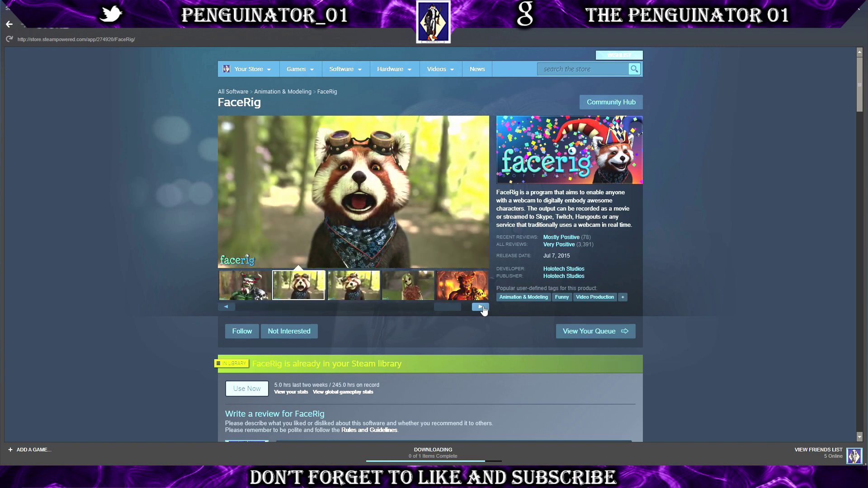
left_click(481, 308)
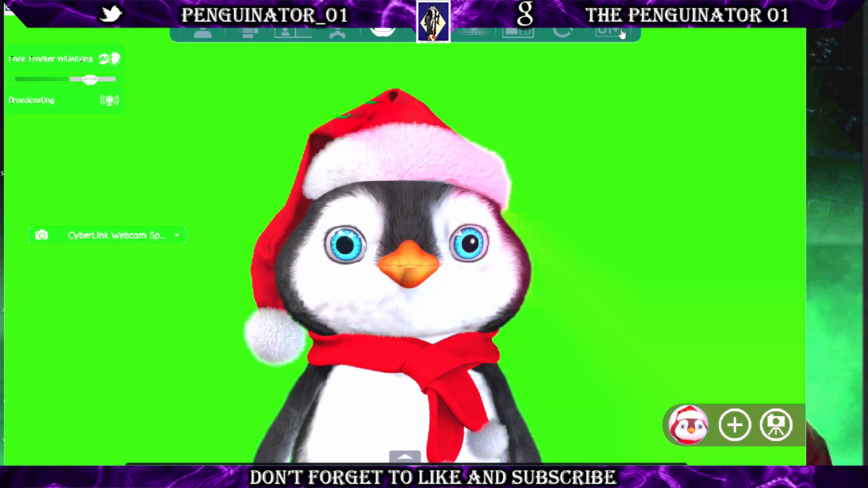
Switch to the advanced UI and try the grey Custom and hatless red-scarf penguin variants.
left_click(631, 63)
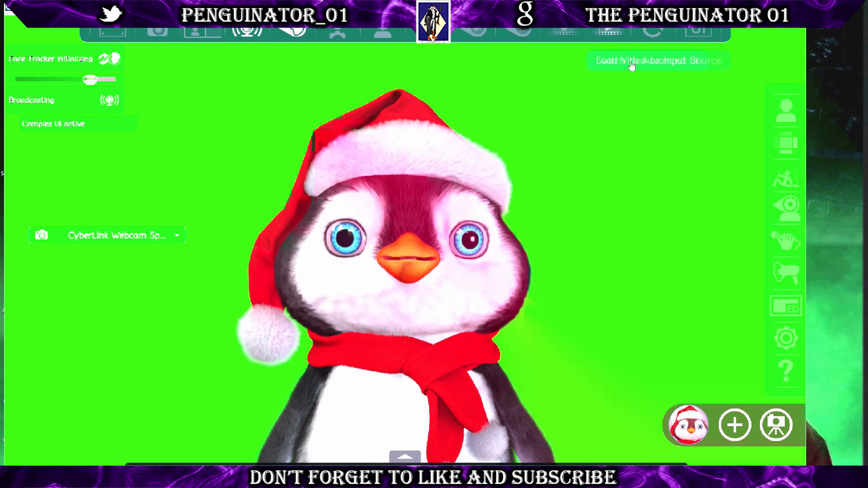
left_click(786, 111)
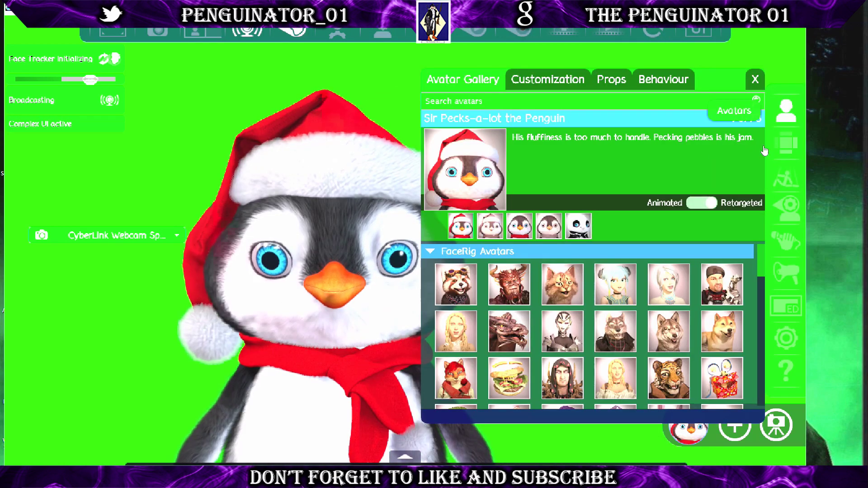
left_click(488, 233)
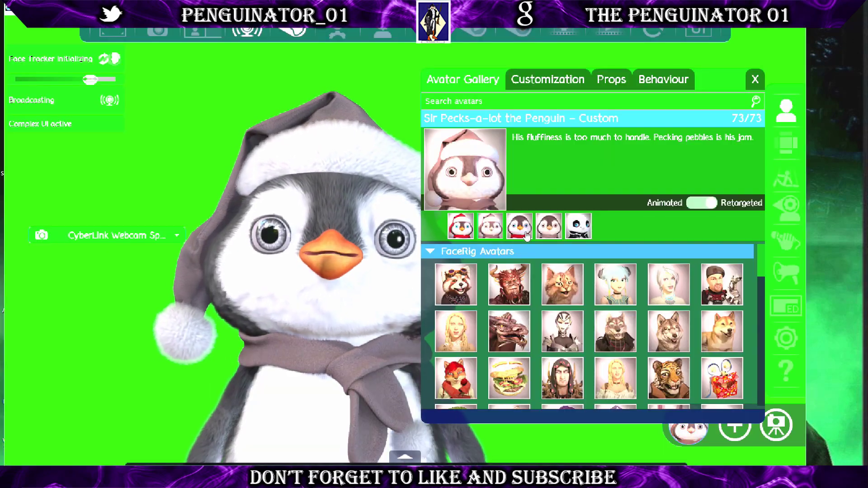
left_click(562, 226)
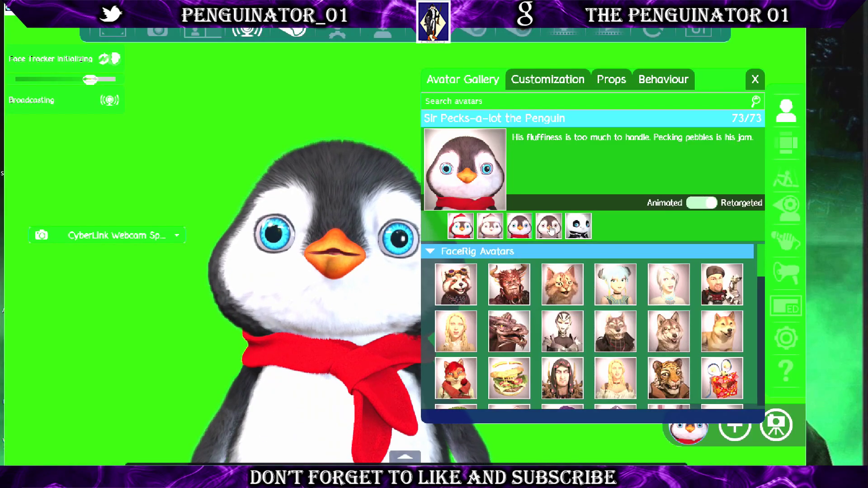
Try the next variants through skeleton El Coco, then return to the Santa-hat penguin.
left_click(561, 231)
left_click(579, 229)
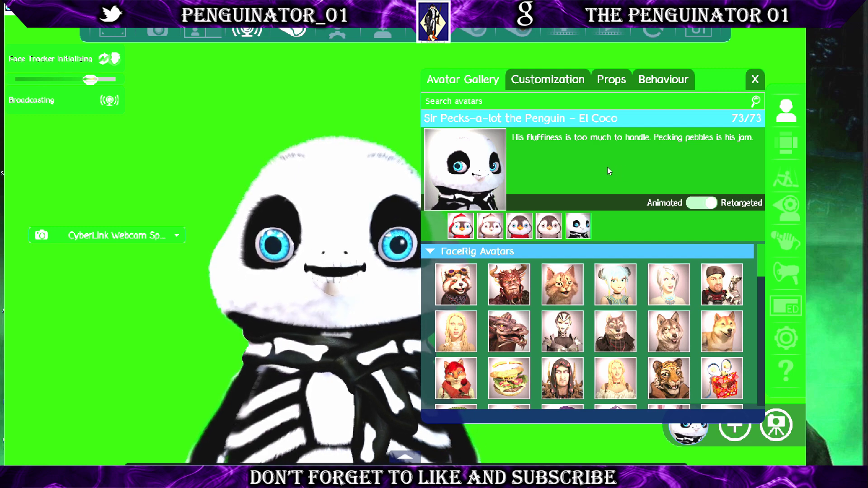
left_click(523, 229)
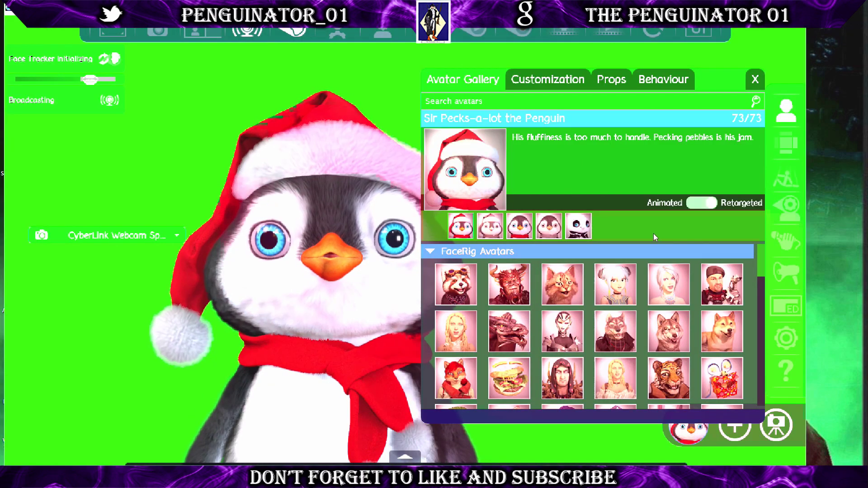
Try the Toothy Pumpkin and Count Fang avatars, then load Live2D Narumi.
left_click_drag(758, 256, 764, 335)
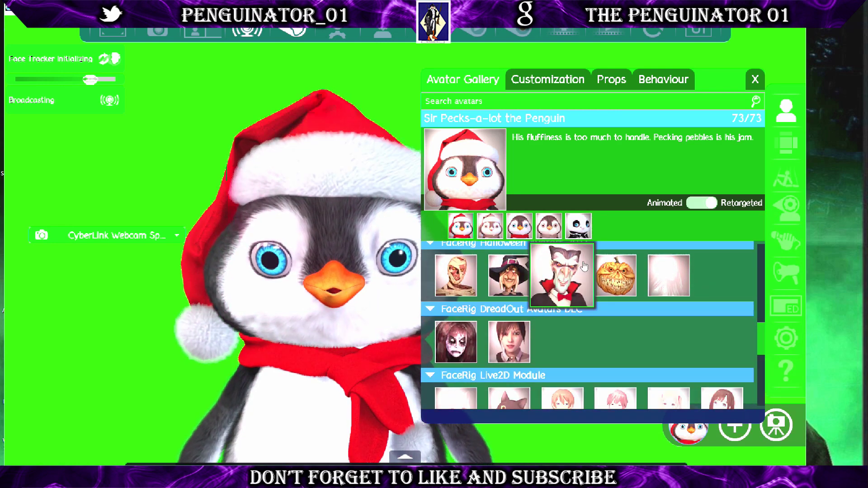
left_click(615, 276)
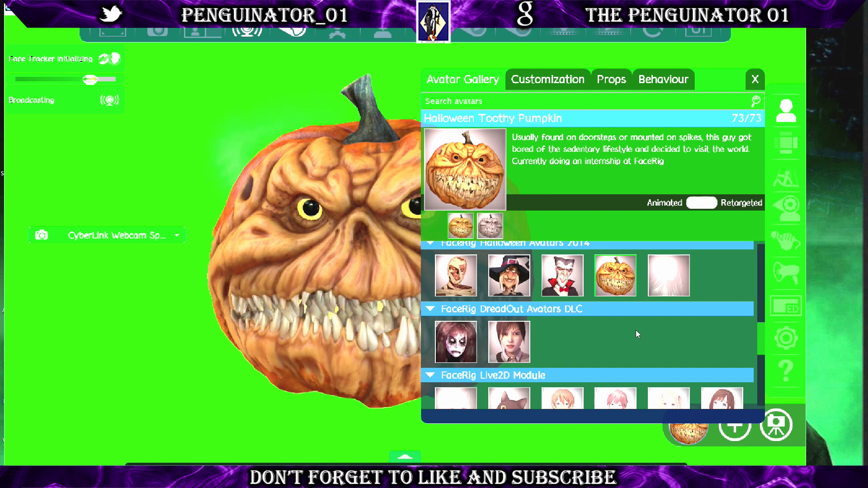
left_click(538, 264)
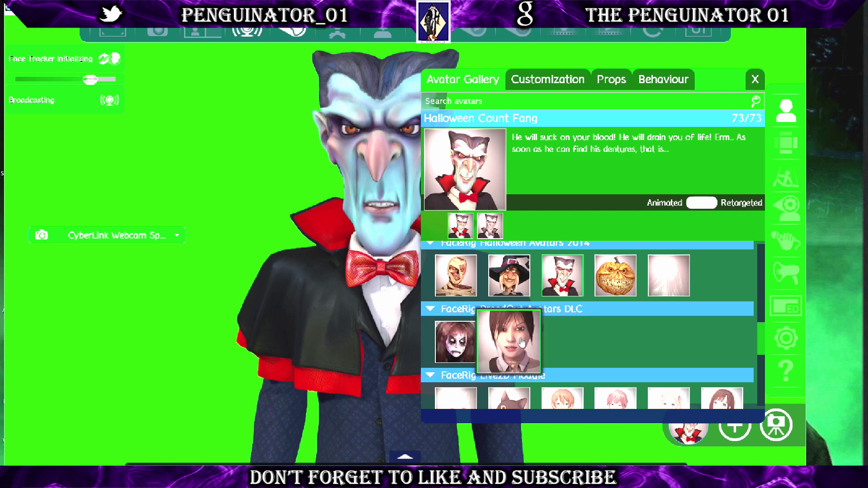
left_click_drag(757, 329, 766, 353)
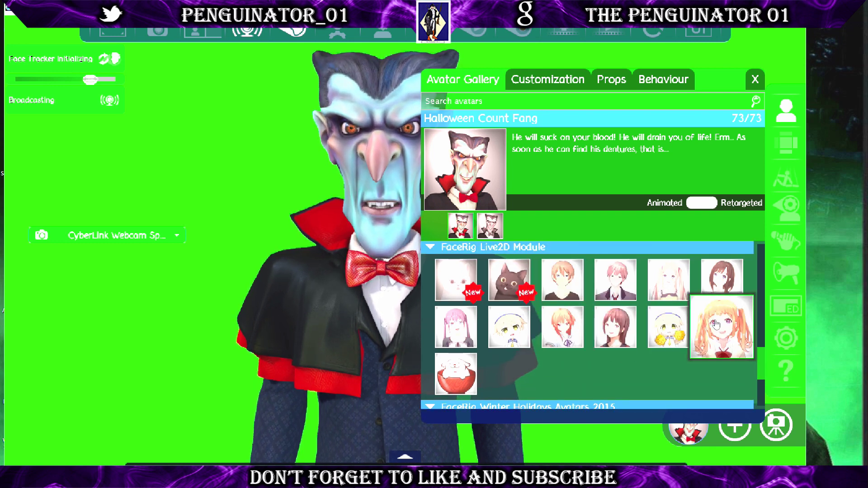
left_click(560, 291)
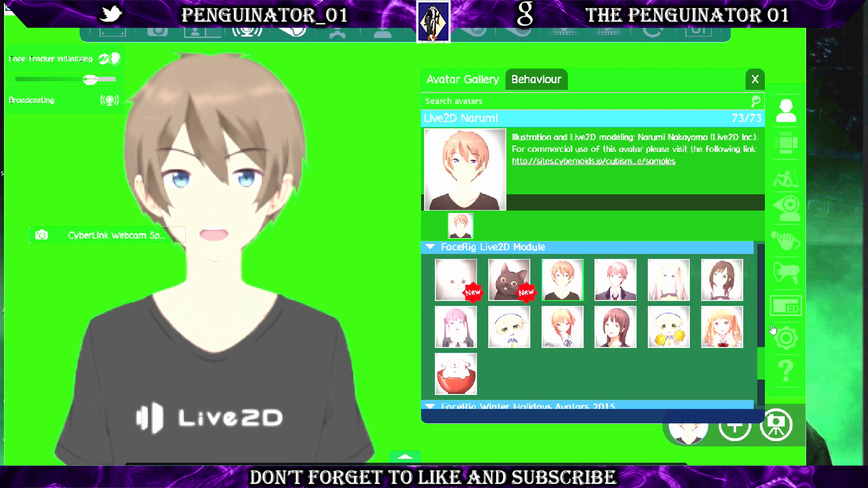
left_click_drag(761, 360, 761, 391)
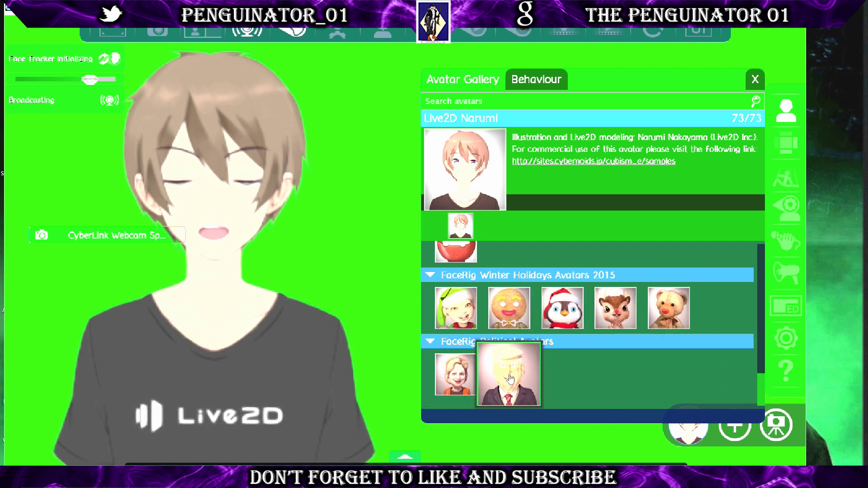
Try the Candidate Don and Candidate Hil avatars, ending back on Candidate Don.
left_click(524, 375)
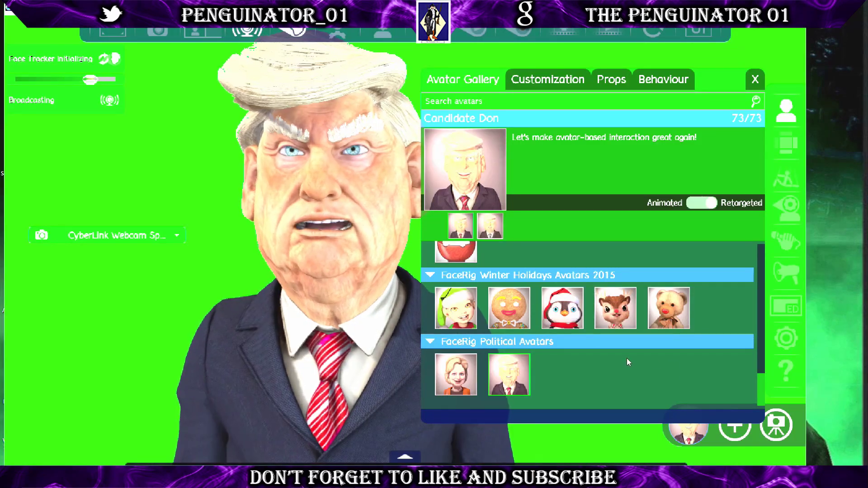
left_click(456, 374)
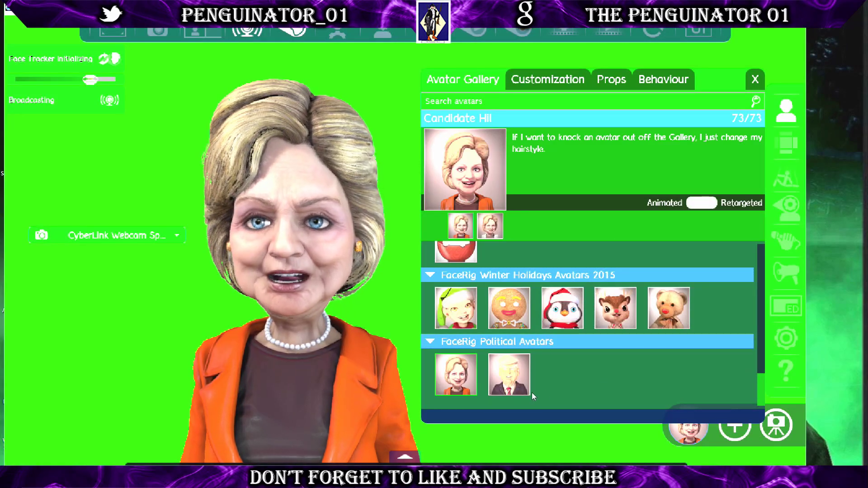
left_click(510, 377)
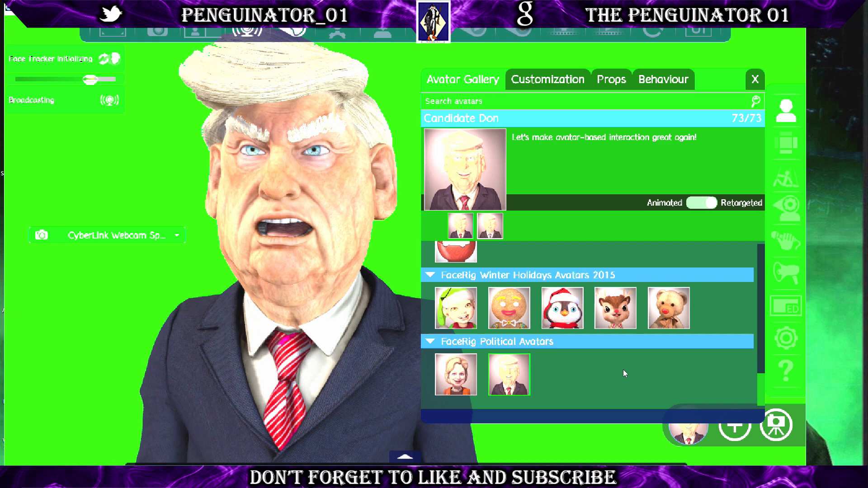
Load Santa Claus, then go back to Winter Holidays and reload the Santa-hat penguin.
left_click_drag(761, 390, 766, 307)
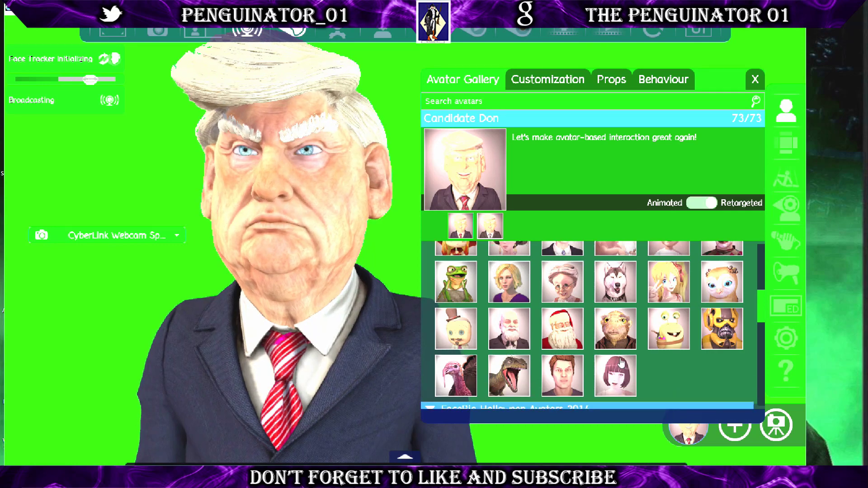
left_click(561, 331)
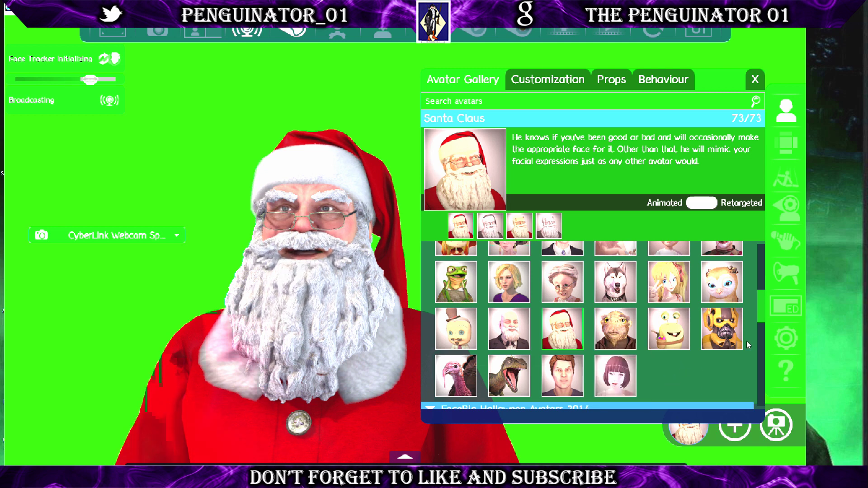
scroll(760, 307, "up", 1)
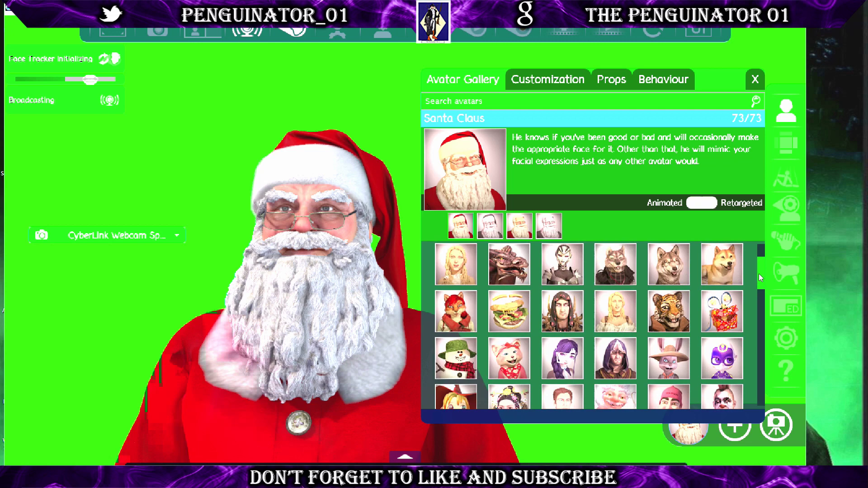
scroll(758, 273, "up", 3)
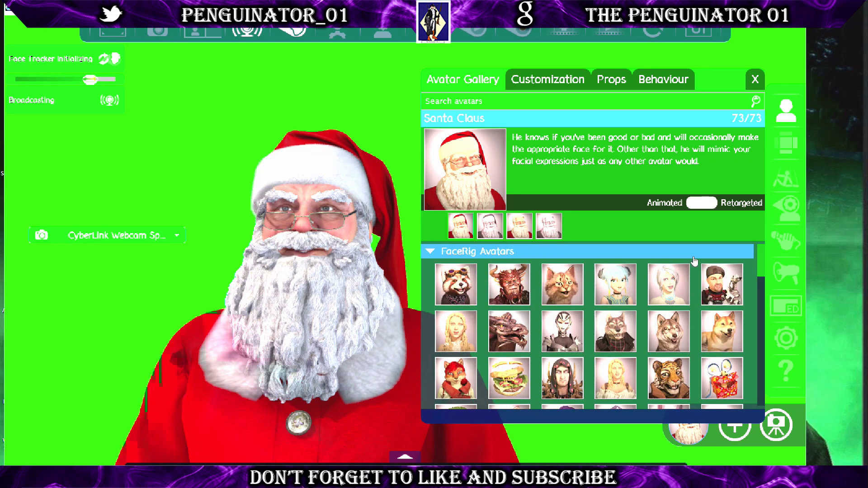
left_click_drag(758, 260, 750, 380)
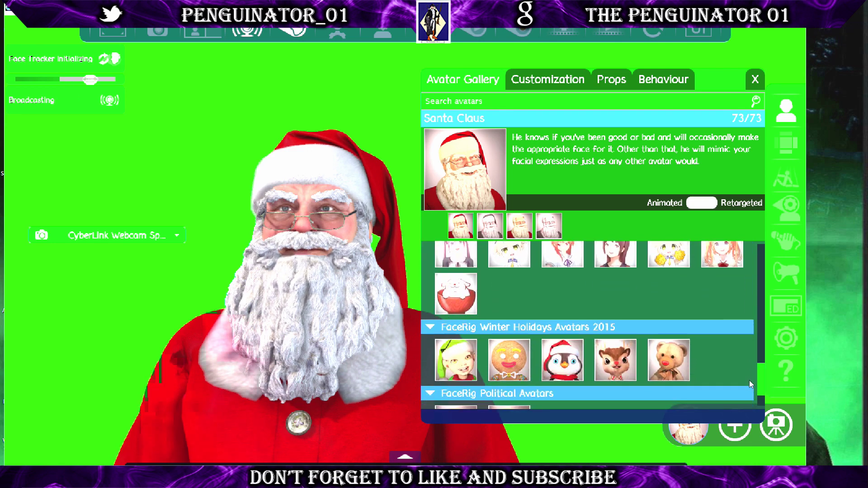
left_click(562, 361)
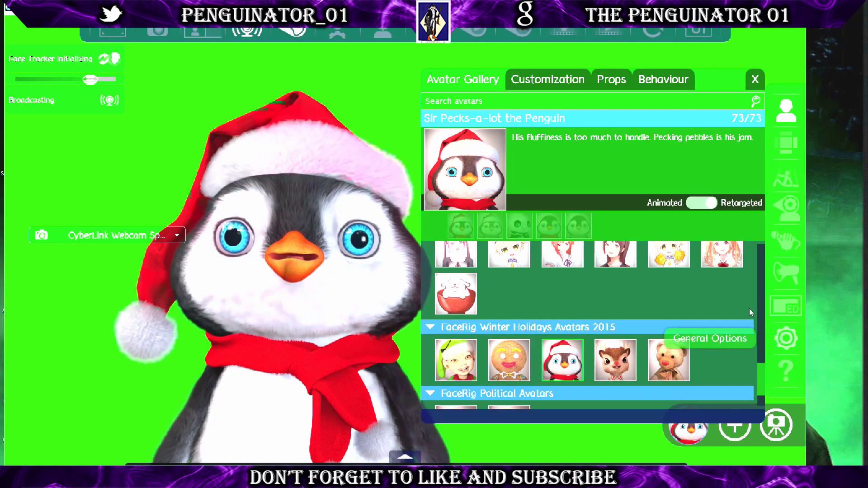
Add Fluffo's Headphones as a prop on the penguin's head, scaled up to 1.24.
left_click(551, 77)
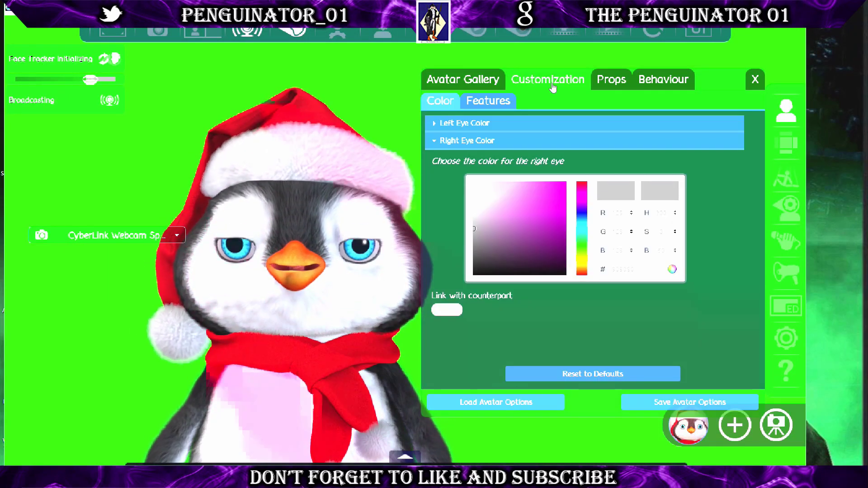
left_click(631, 81)
left_click(525, 113)
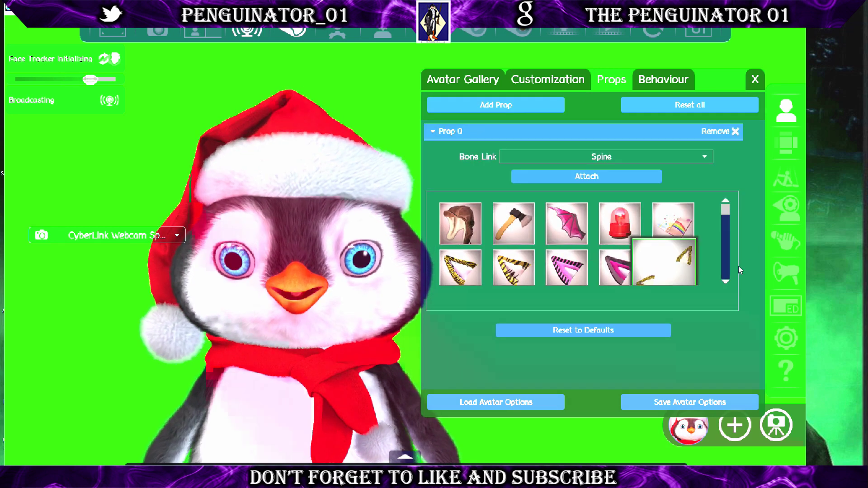
scroll(726, 218, "down", 3)
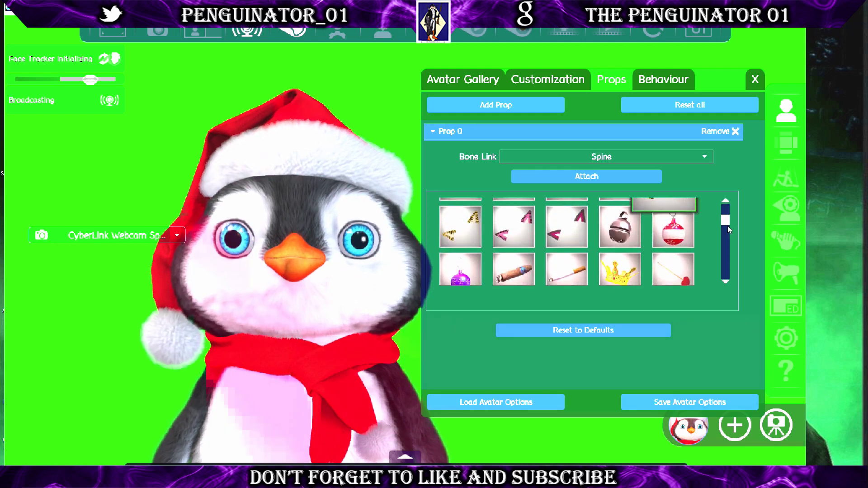
scroll(726, 235, "down", 3)
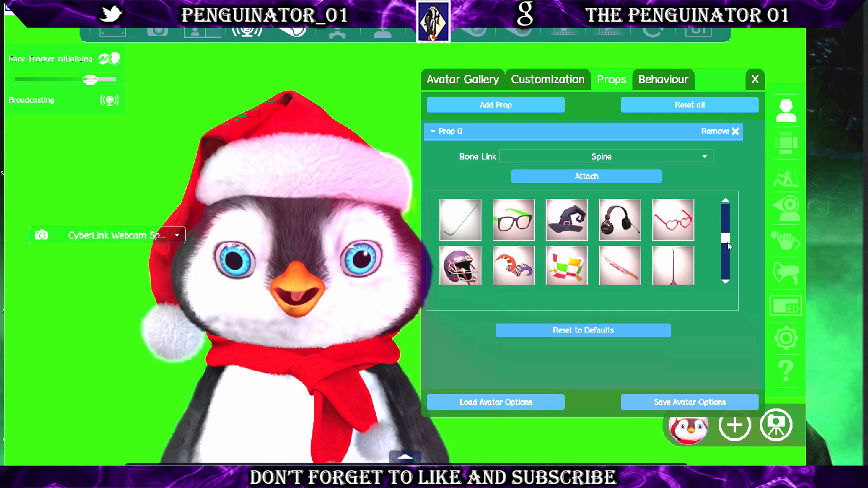
left_click(628, 213)
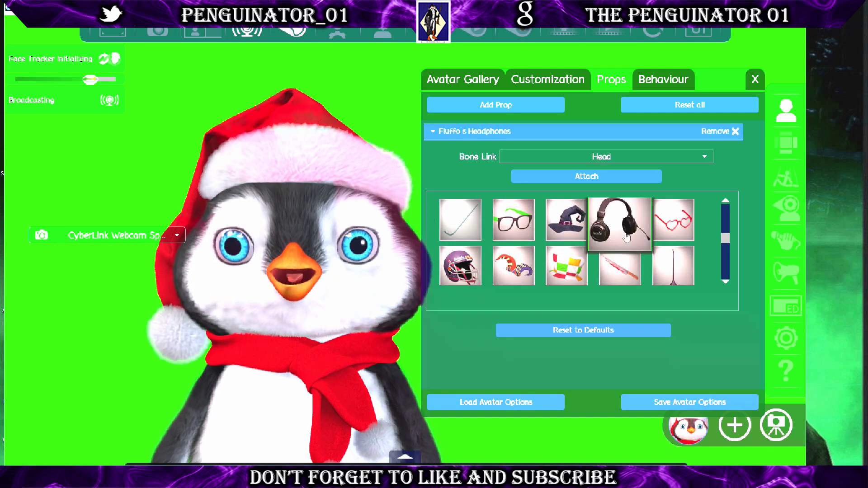
left_click(636, 177)
mouse_move(558, 362)
left_mouse_down()
mouse_move(620, 369)
mouse_move(516, 369)
mouse_move(570, 362)
left_mouse_up()
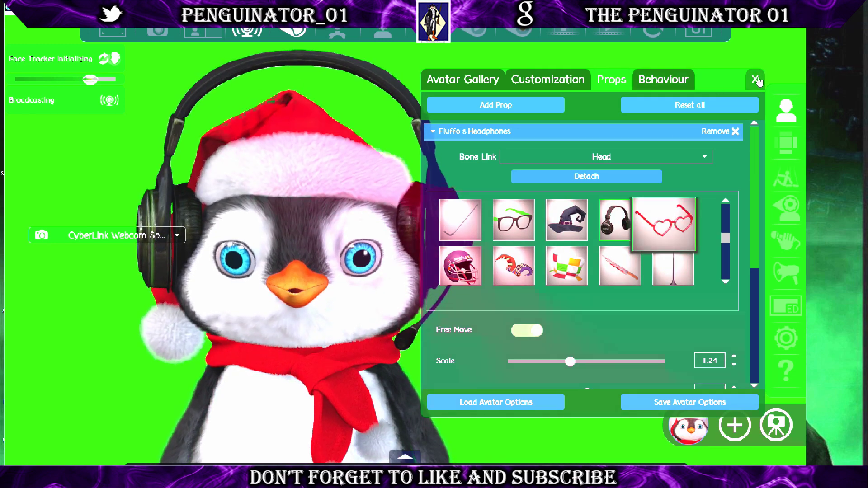
left_click(755, 79)
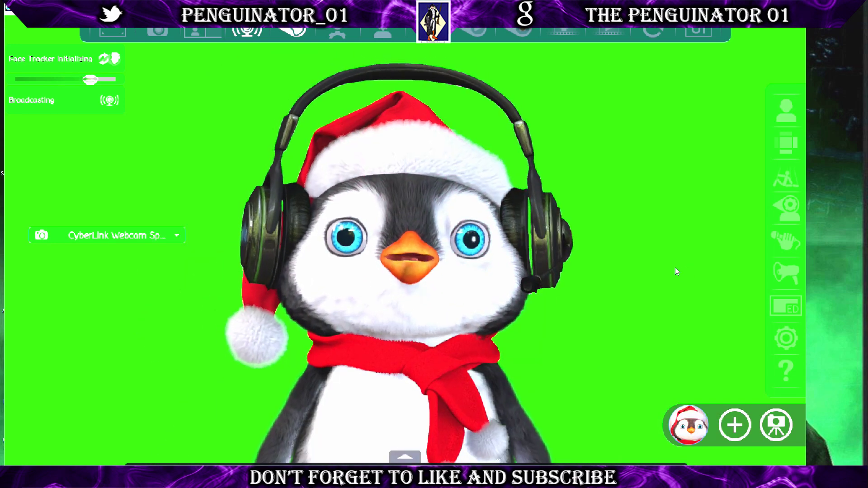
Open the environment gallery and browse its FaceRig, Halloween 2014 and Political backgrounds.
left_click(786, 144)
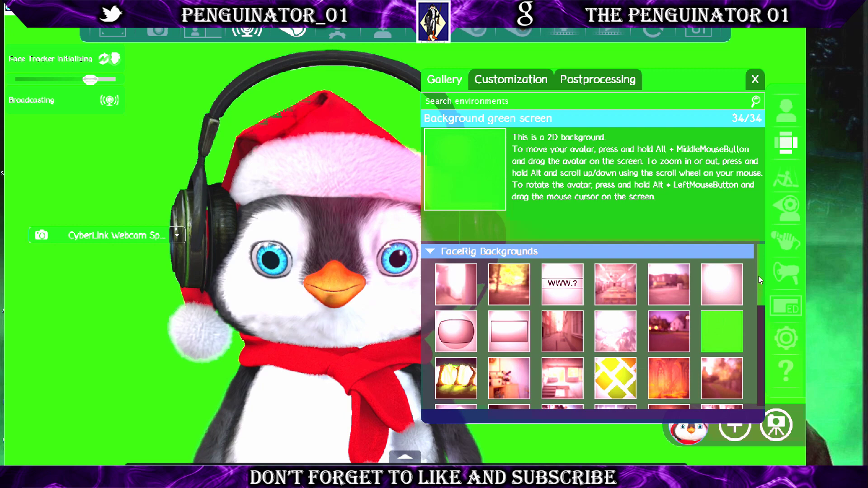
left_click_drag(759, 274, 747, 393)
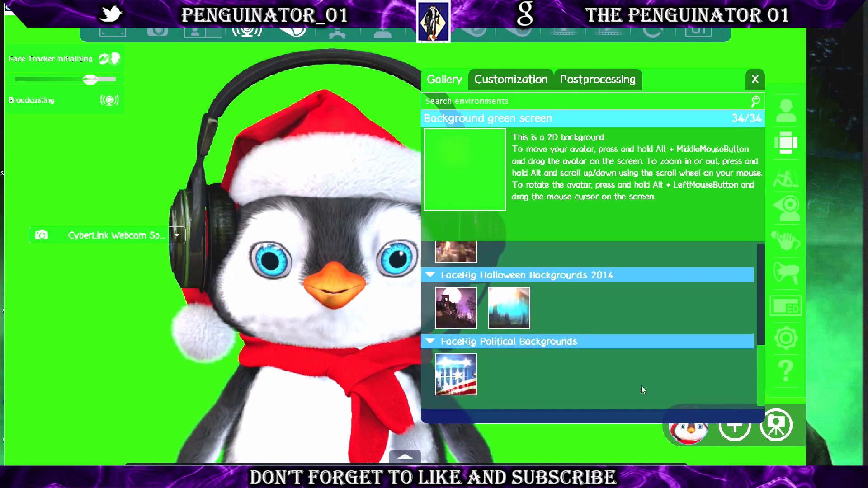